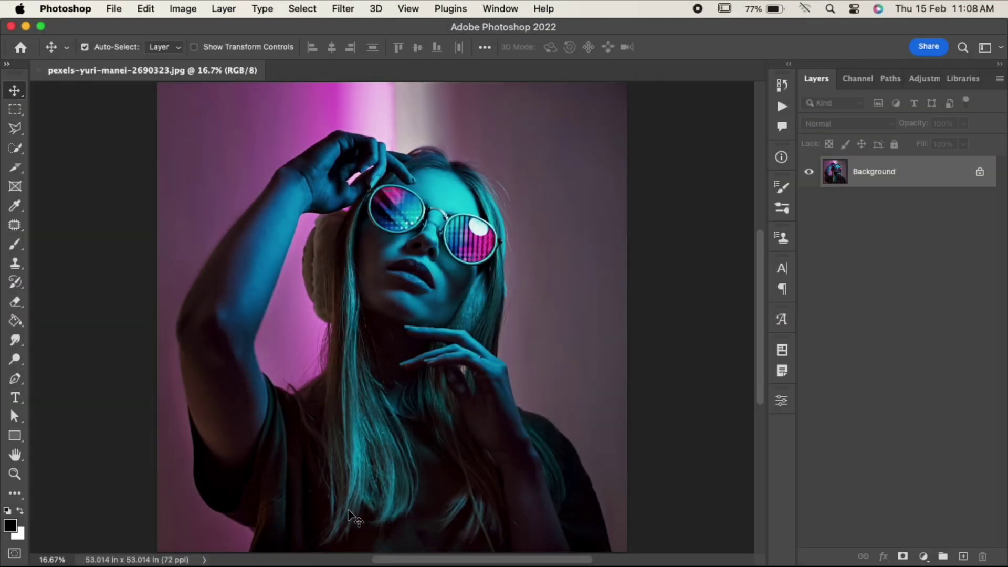
pyautogui.scroll(-3, 370, 449)
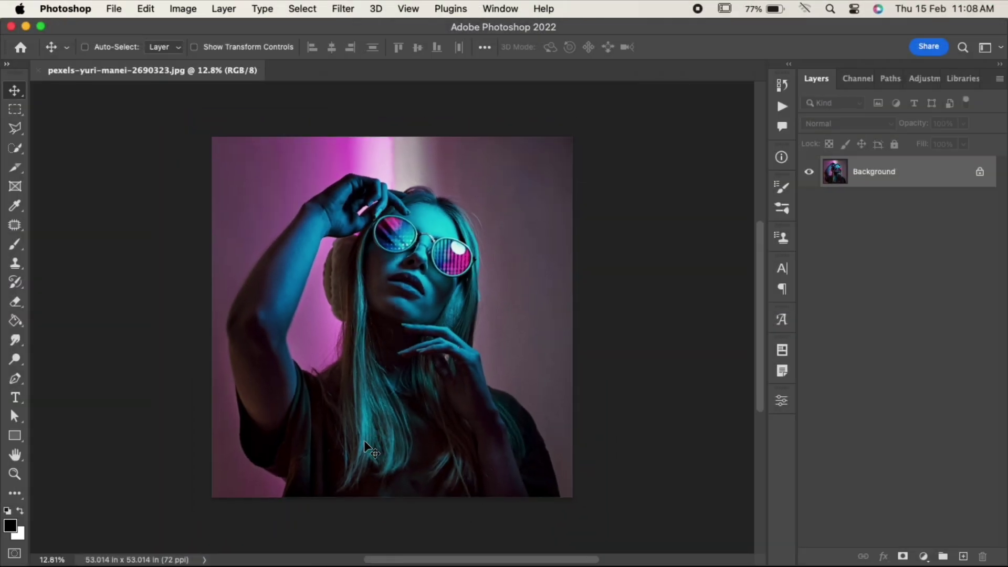
# Duplicate the photo into Layer 1 and Quick-Select the left and right sunglasses lenses
pyautogui.press('super+j')
pyautogui.scroll(5, 424, 224)
pyautogui.scroll(2, 423, 224)
pyautogui.scroll(3, 423, 224)
pyautogui.scroll(1, 421, 222)
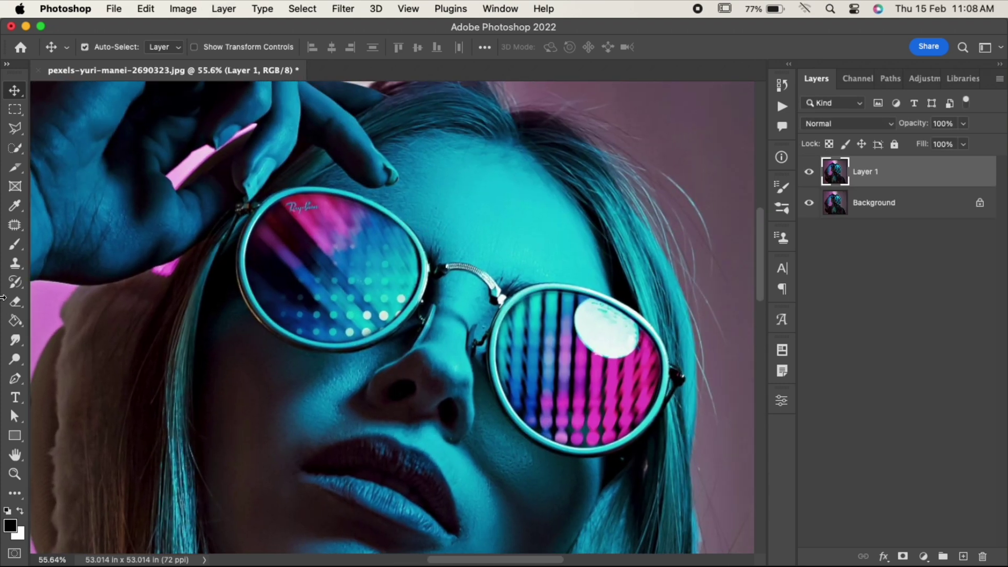
pyautogui.rightClick(15, 154)
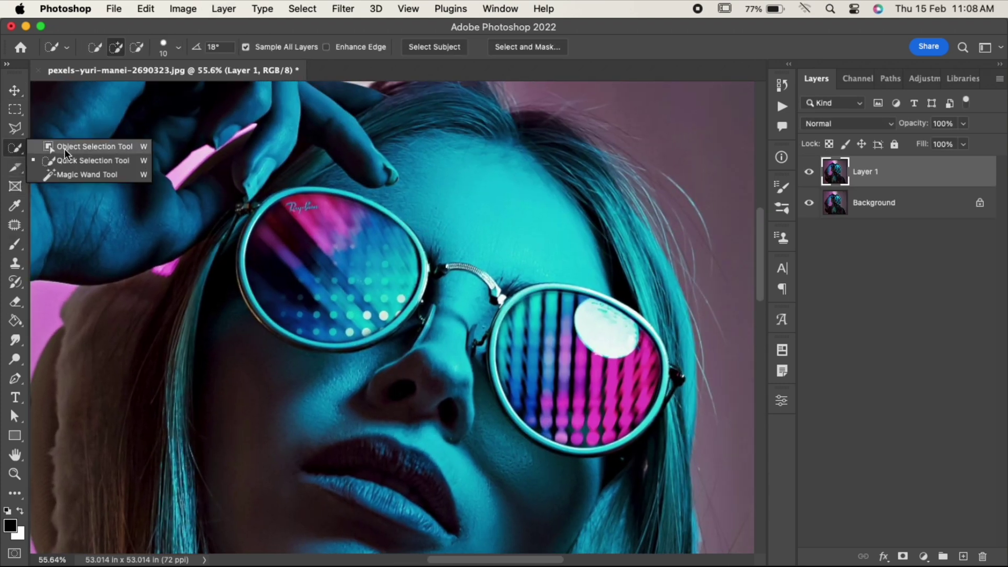
pyautogui.click(78, 158)
pyautogui.moveTo(312, 256); pyautogui.dragTo(354, 339)
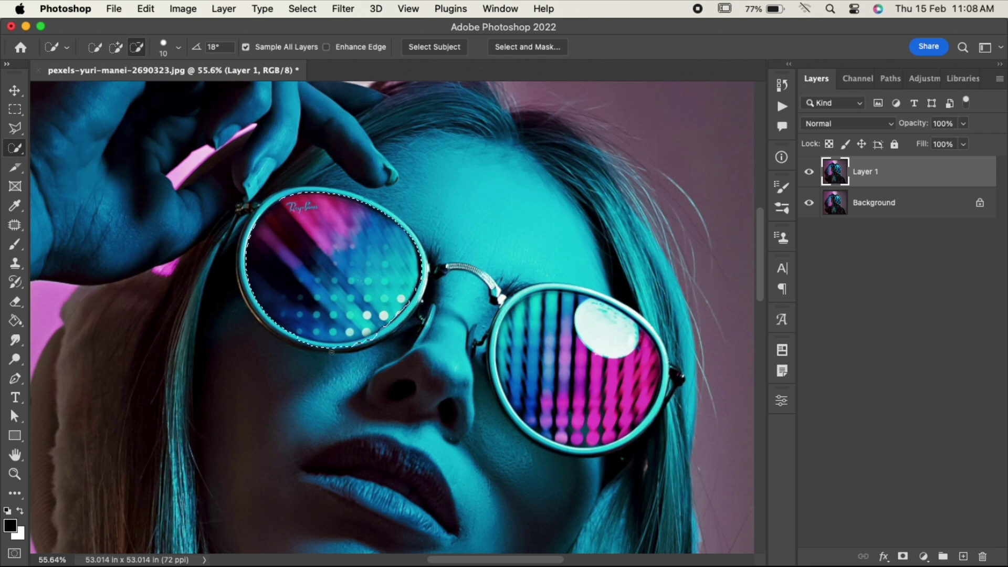
pyautogui.moveTo(571, 378); pyautogui.dragTo(597, 341)
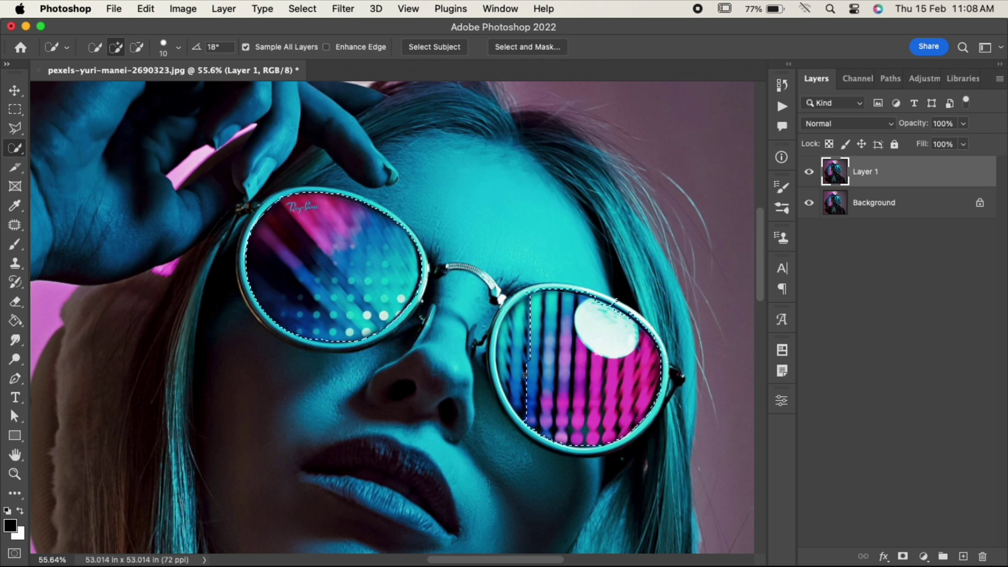
# Mask Layer 1 to the lens selection and convert it to a smart object
pyautogui.press('super+0')
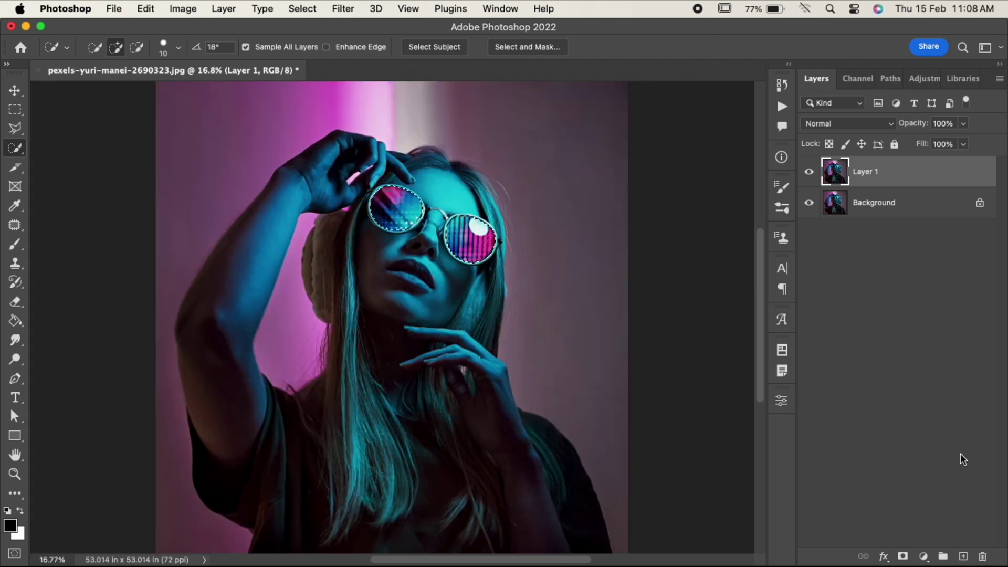
pyautogui.click(903, 556)
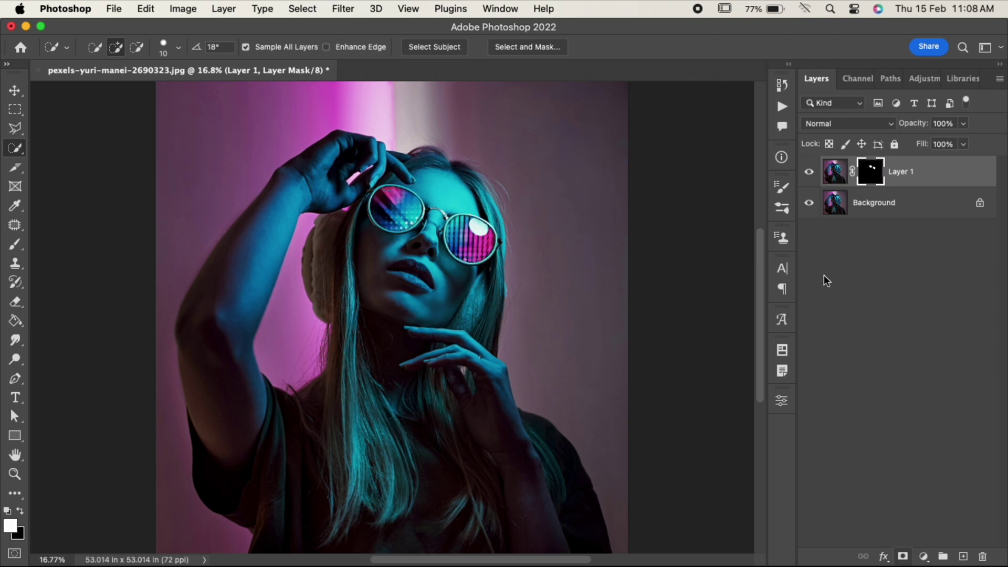
pyautogui.click(809, 203)
pyautogui.rightClick(926, 180)
pyautogui.click(796, 422)
pyautogui.click(344, 8)
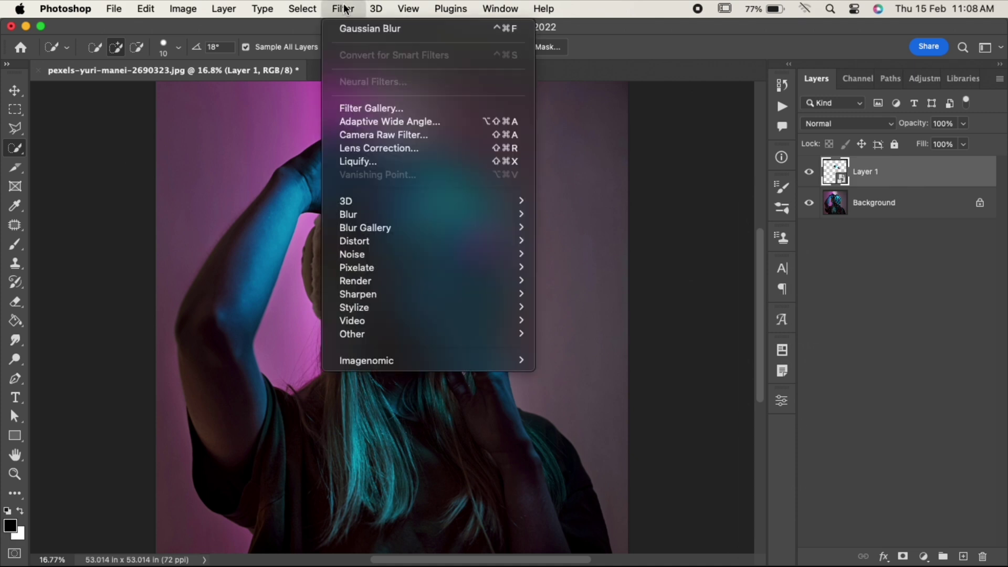
# Forward-warp the left lens into a long smooth downward streak, then stretch the right lens
pyautogui.click(364, 161)
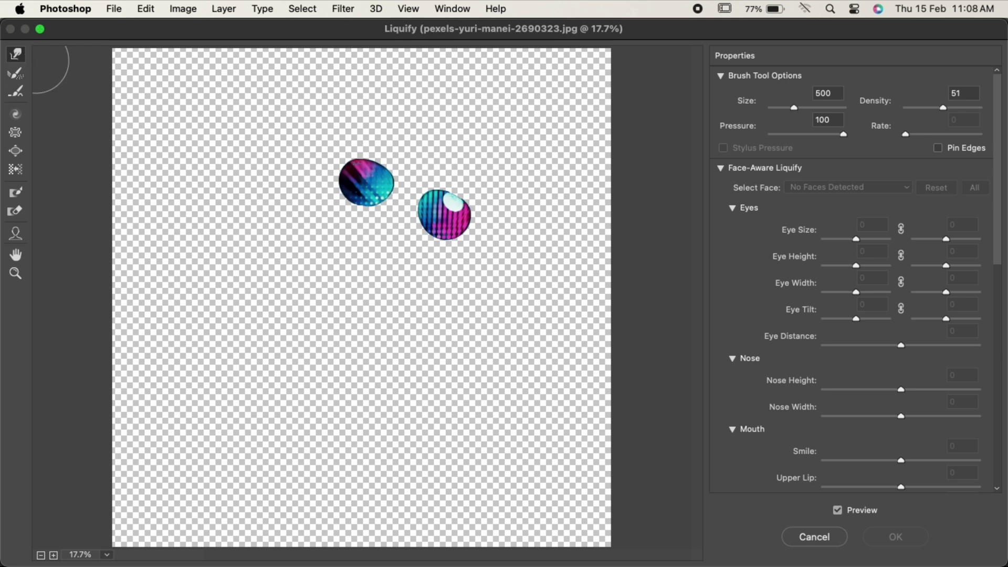
pyautogui.moveTo(360, 185)
pyautogui.mouseDown()
pyautogui.moveTo(338, 232)
pyautogui.moveTo(344, 268)
pyautogui.mouseUp()
pyautogui.moveTo(358, 197); pyautogui.dragTo(347, 370)
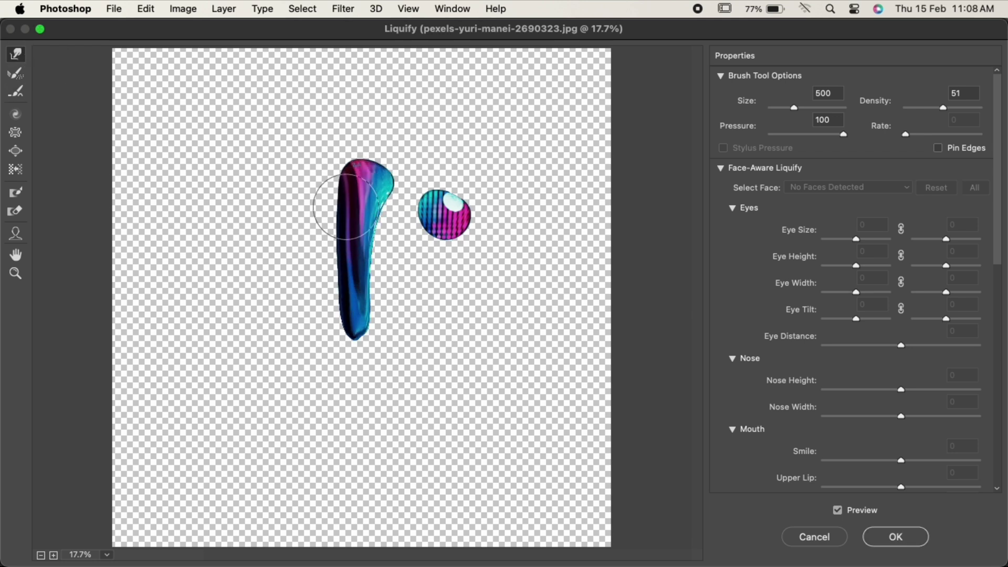
pyautogui.moveTo(338, 213)
pyautogui.mouseDown()
pyautogui.moveTo(300, 418)
pyautogui.moveTo(333, 405)
pyautogui.moveTo(315, 401)
pyautogui.moveTo(292, 501)
pyautogui.mouseUp()
pyautogui.moveTo(373, 201)
pyautogui.mouseDown()
pyautogui.moveTo(371, 326)
pyautogui.moveTo(347, 454)
pyautogui.moveTo(382, 371)
pyautogui.moveTo(349, 484)
pyautogui.mouseUp()
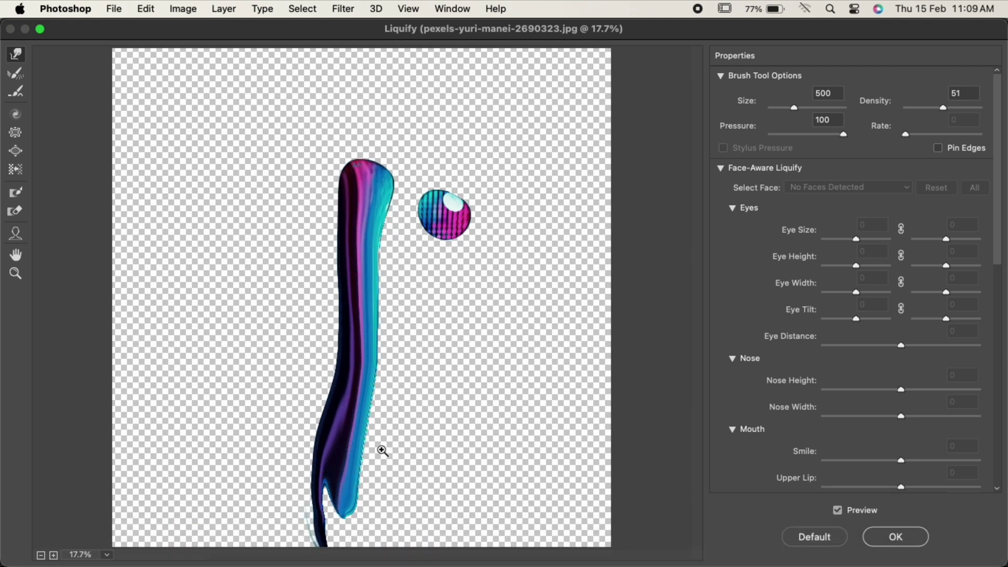
pyautogui.press('super+minus')
pyautogui.moveTo(349, 425)
pyautogui.mouseDown()
pyautogui.moveTo(359, 496)
pyautogui.moveTo(338, 472)
pyautogui.mouseUp()
pyautogui.moveTo(418, 237)
pyautogui.mouseDown()
pyautogui.moveTo(415, 370)
pyautogui.moveTo(405, 341)
pyautogui.moveTo(409, 284)
pyautogui.moveTo(421, 401)
pyautogui.moveTo(412, 314)
pyautogui.moveTo(439, 304)
pyautogui.moveTo(416, 394)
pyautogui.moveTo(430, 432)
pyautogui.mouseUp()
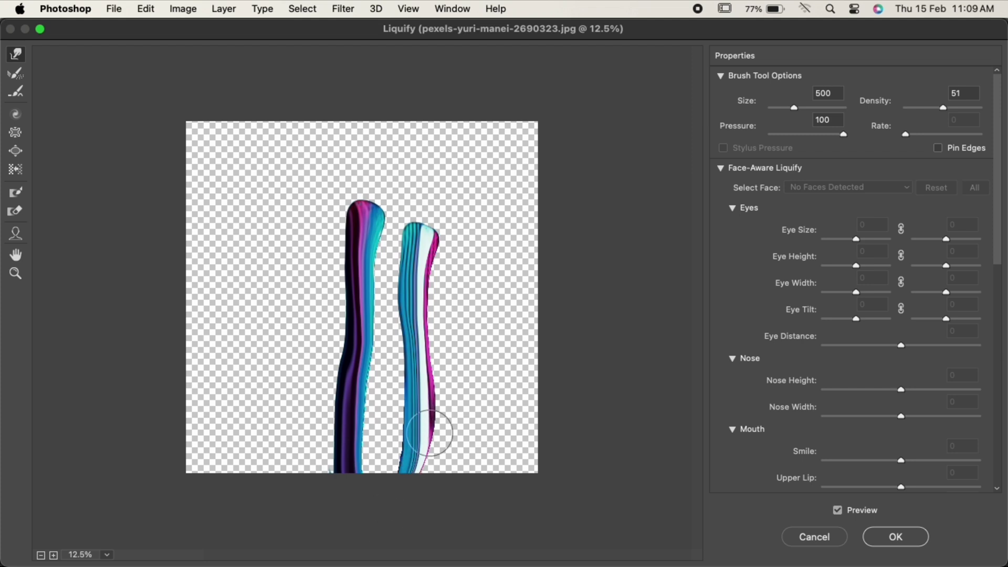
# Commit the Liquify streaks and add 15% Gaussian monochromatic noise to them
pyautogui.click(898, 535)
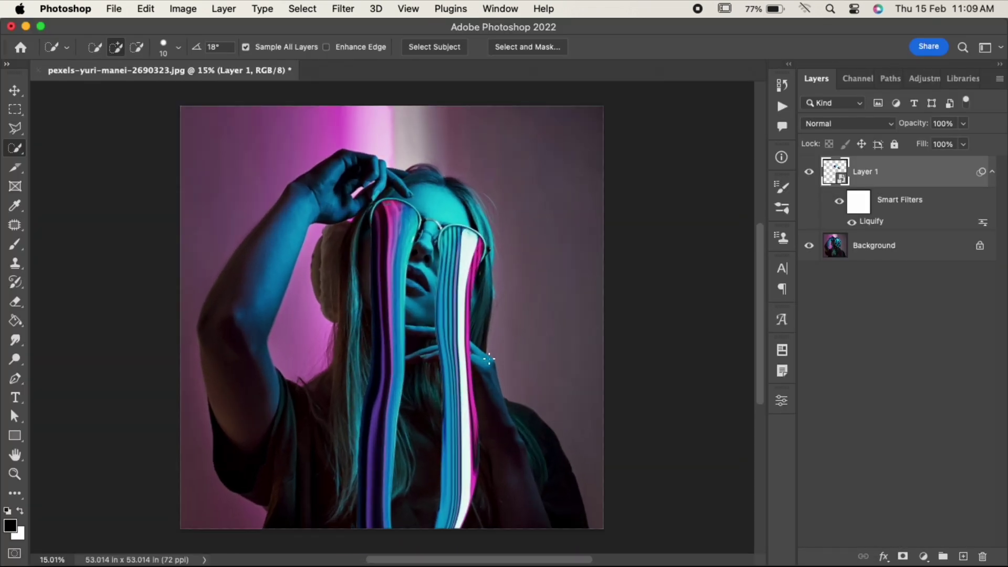
pyautogui.click(343, 8)
pyautogui.moveTo(352, 255)
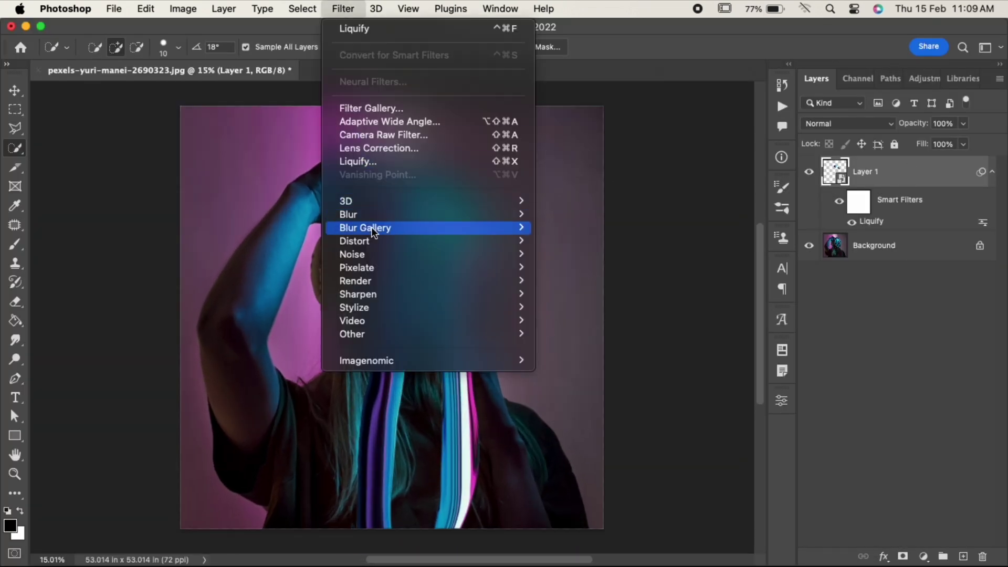
pyautogui.click(562, 254)
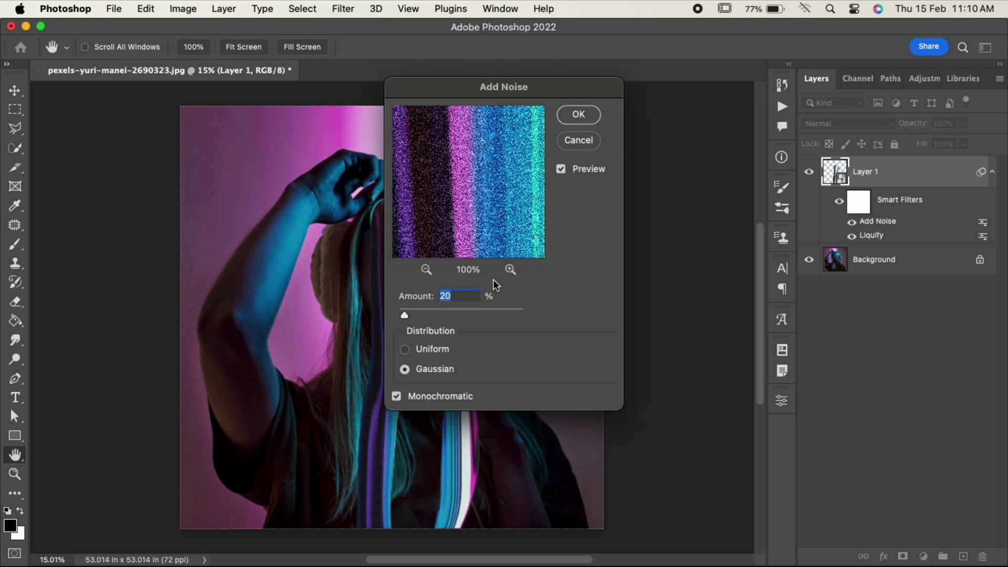
pyautogui.moveTo(394, 301); pyautogui.dragTo(385, 301)
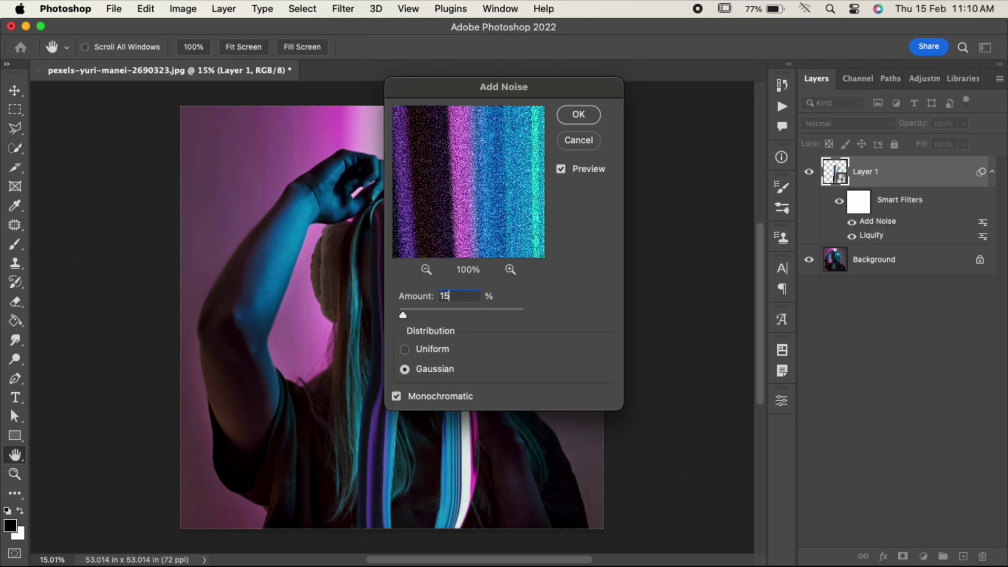
pyautogui.click(579, 118)
pyautogui.press('w')
pyautogui.press('v')
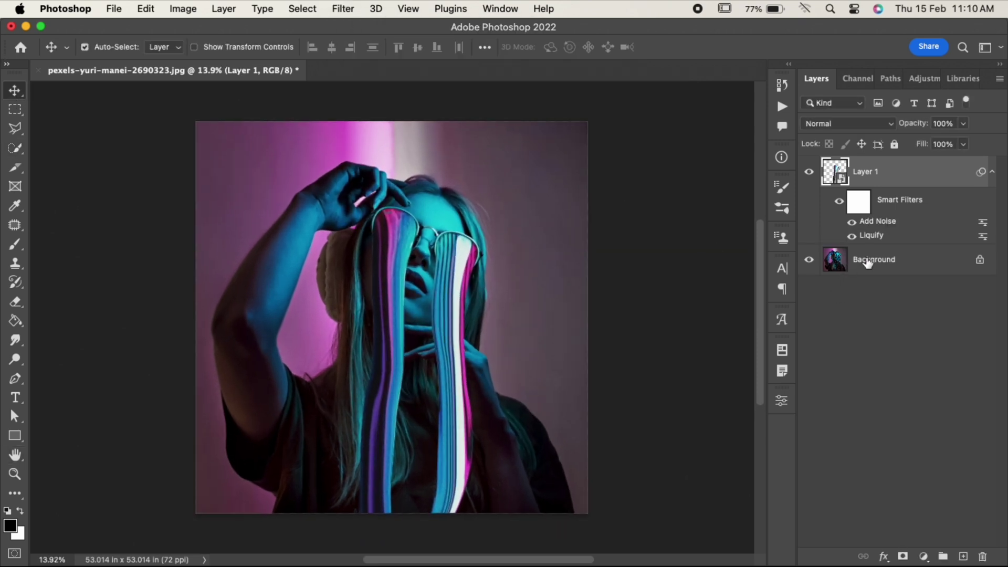
# Add a Gradient Map above Background using the Purples > Purple_03 preset
pyautogui.click(867, 263)
pyautogui.click(923, 556)
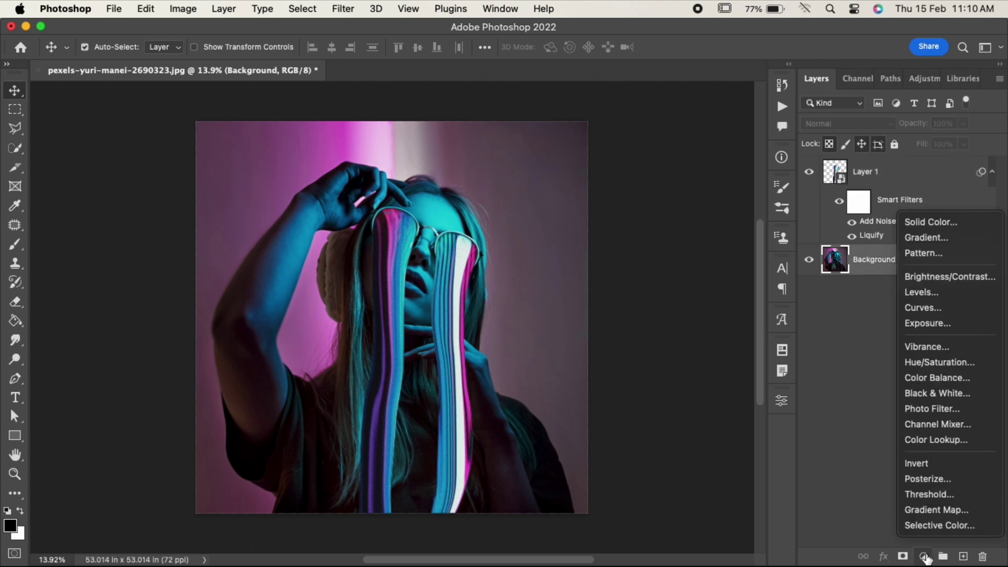
pyautogui.click(920, 509)
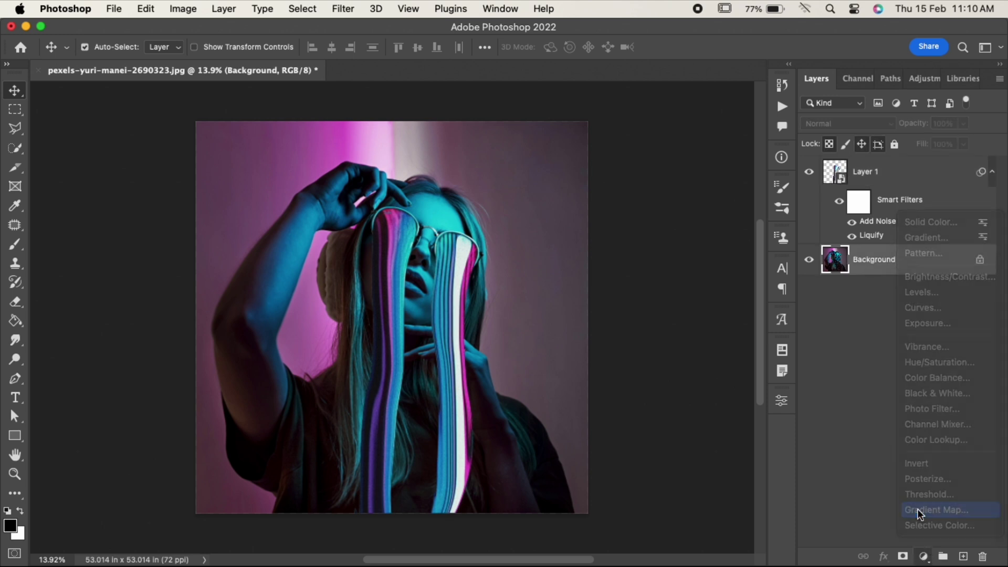
pyautogui.click(646, 350)
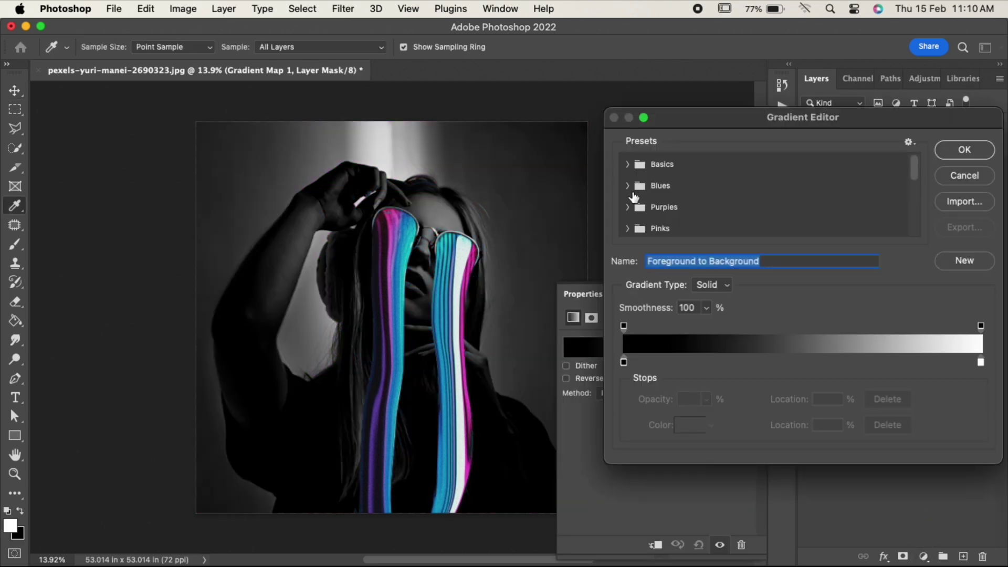
pyautogui.click(628, 187)
pyautogui.click(628, 208)
pyautogui.click(693, 179)
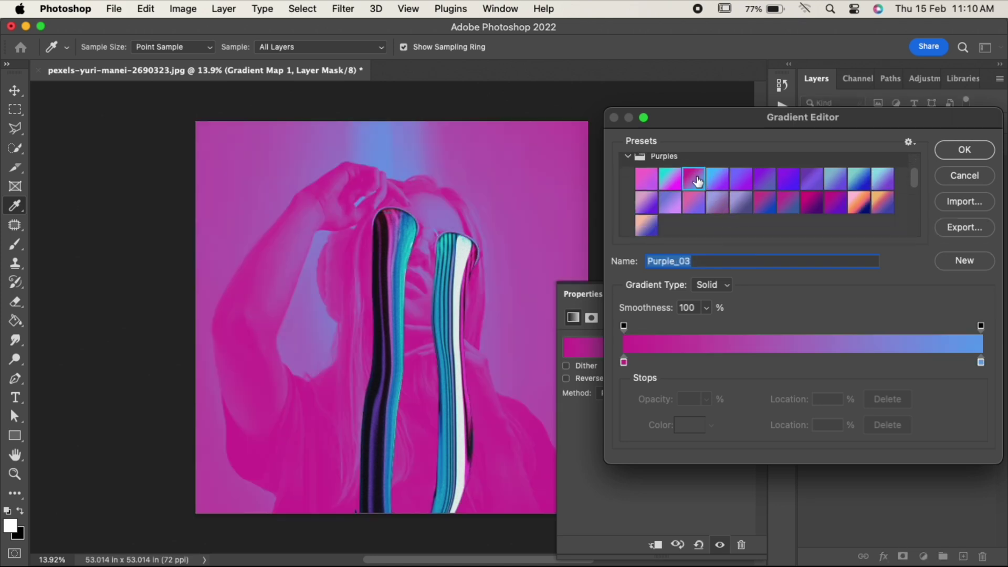
pyautogui.click(965, 150)
pyautogui.click(884, 129)
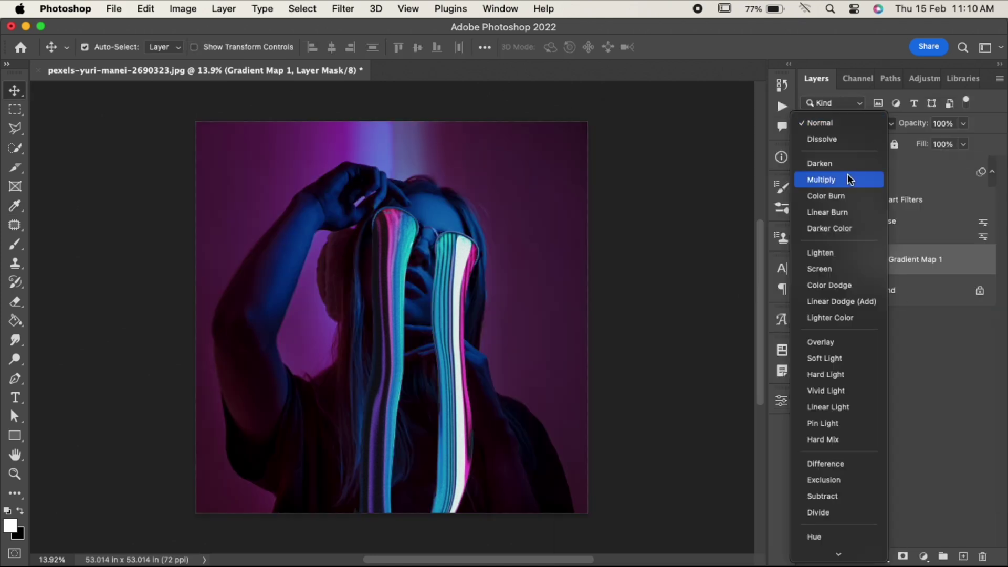
# Set the Gradient Map to Overlay and compare the original photo with the result
pyautogui.click(828, 347)
pyautogui.keyDown('alt'); pyautogui.click(808, 290); pyautogui.keyUp('alt')
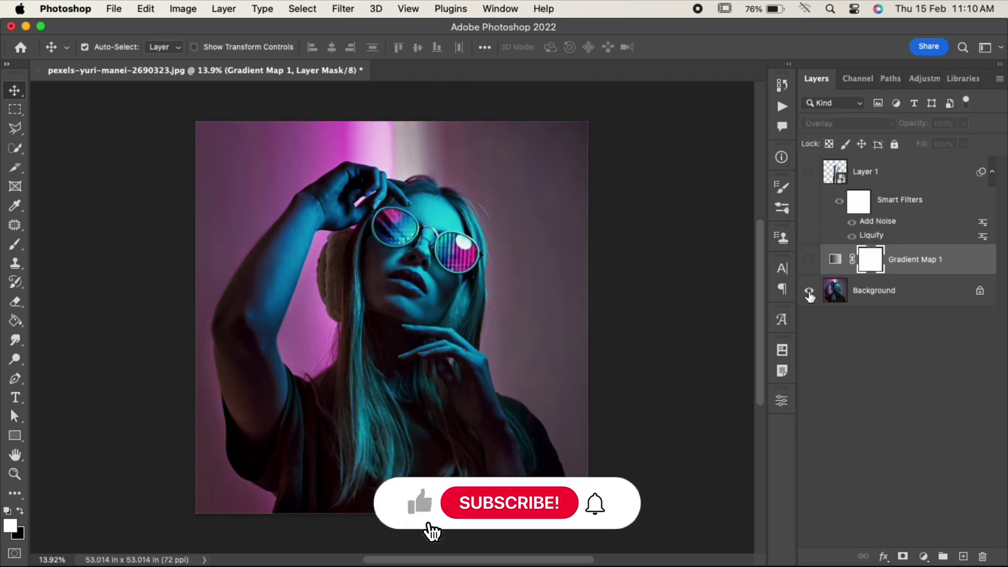
pyautogui.keyDown('alt'); pyautogui.click(809, 291); pyautogui.keyUp('alt')
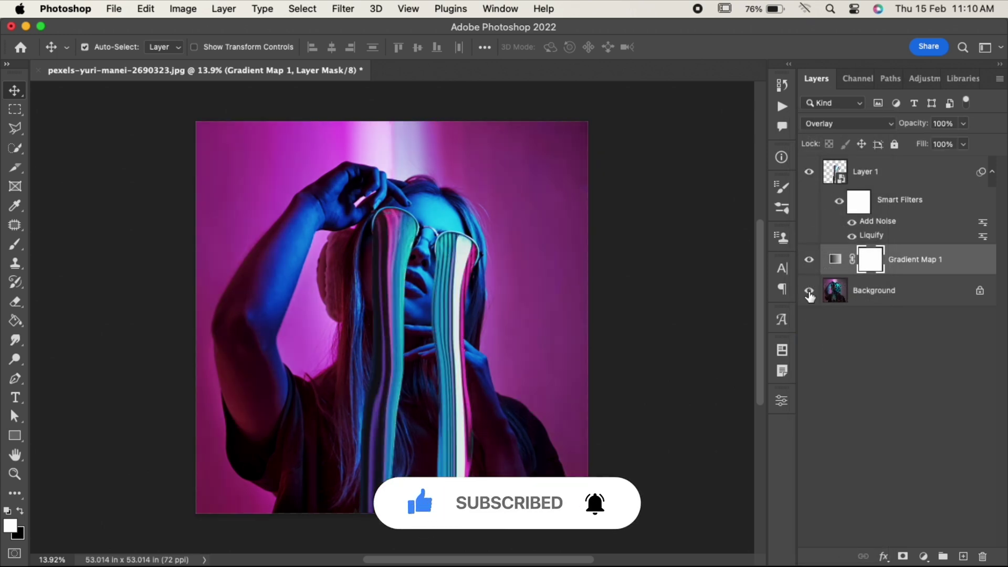